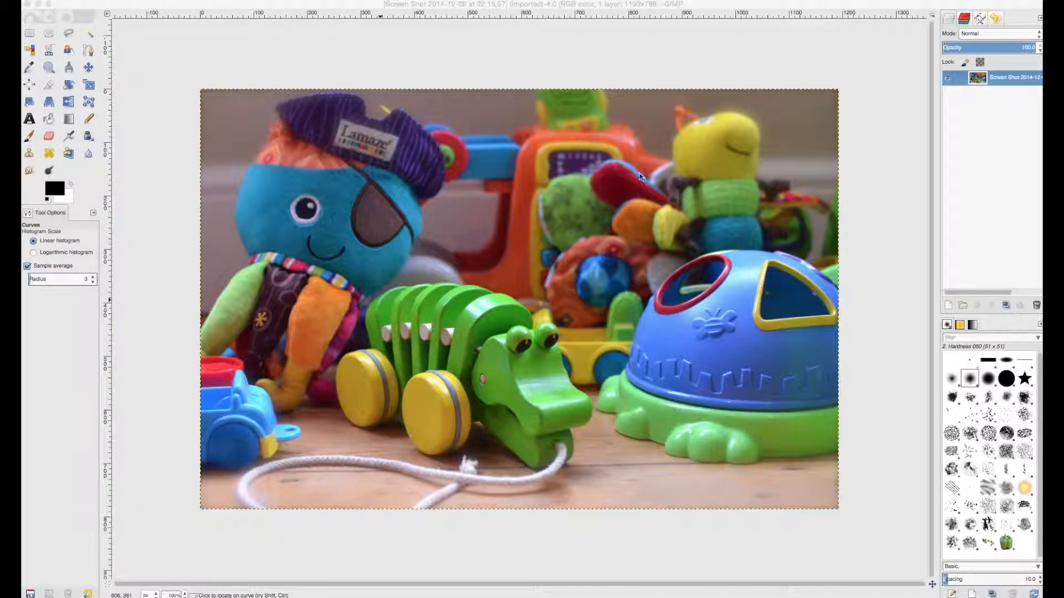
Step: Duplicate the photo layer, and hide the original beneath it with its pixels locked
left_click(1007, 79)
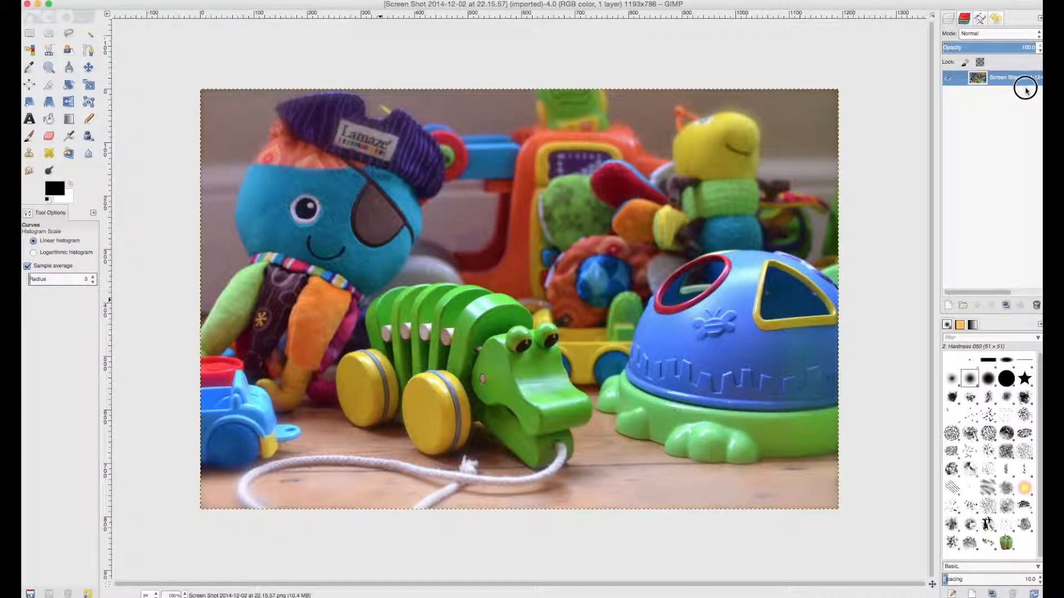
left_click(1006, 304)
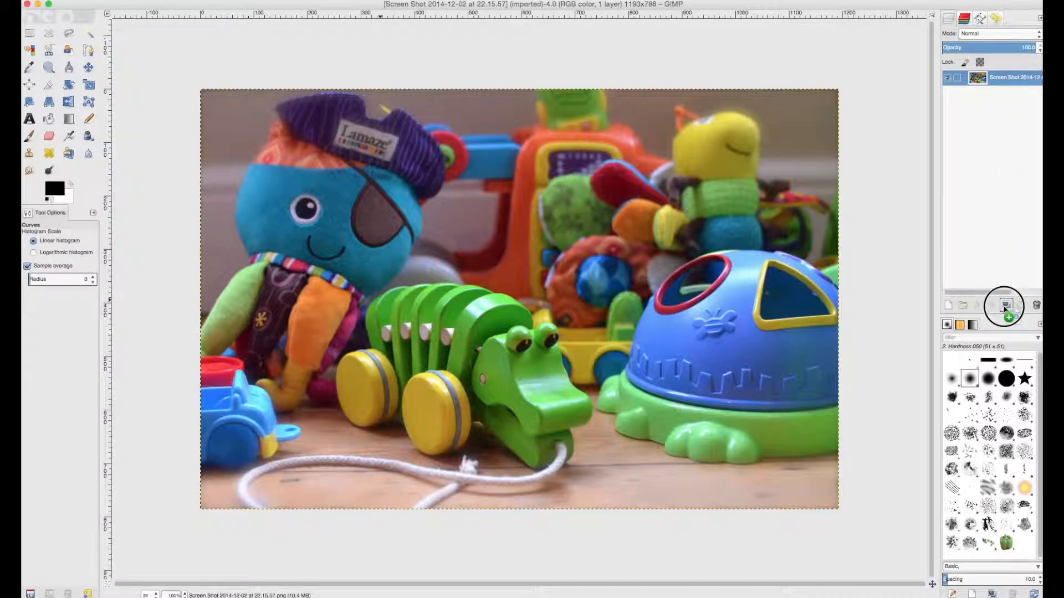
left_click(975, 93)
left_click(947, 93)
left_click(963, 63)
left_click(1008, 83)
left_click(992, 92)
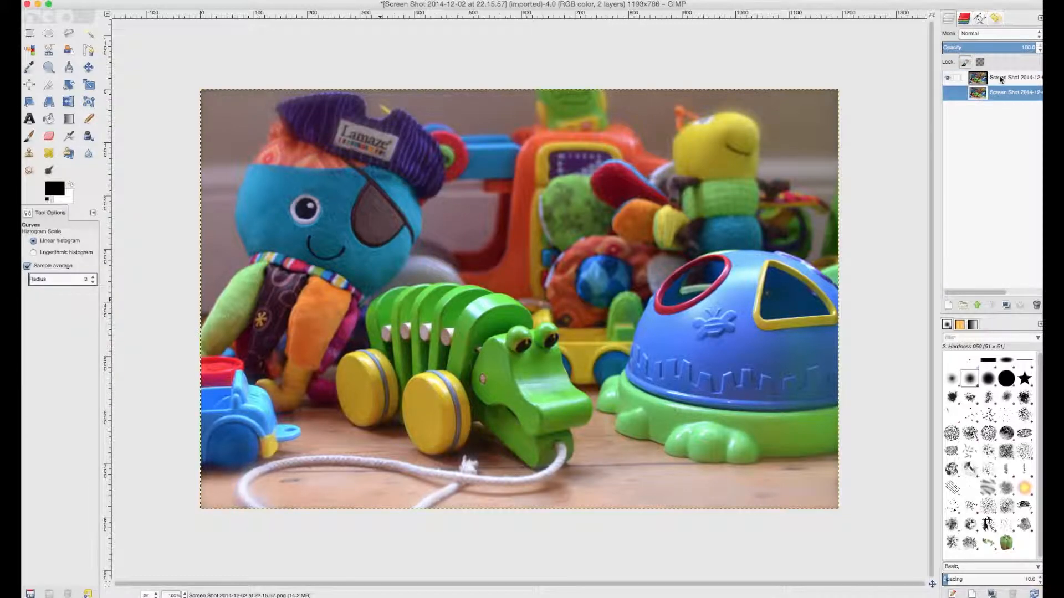
Step: Duplicate the visible colour layer and desaturate the new top copy with Hue-Saturation at a saturation of -100
left_click(1000, 79)
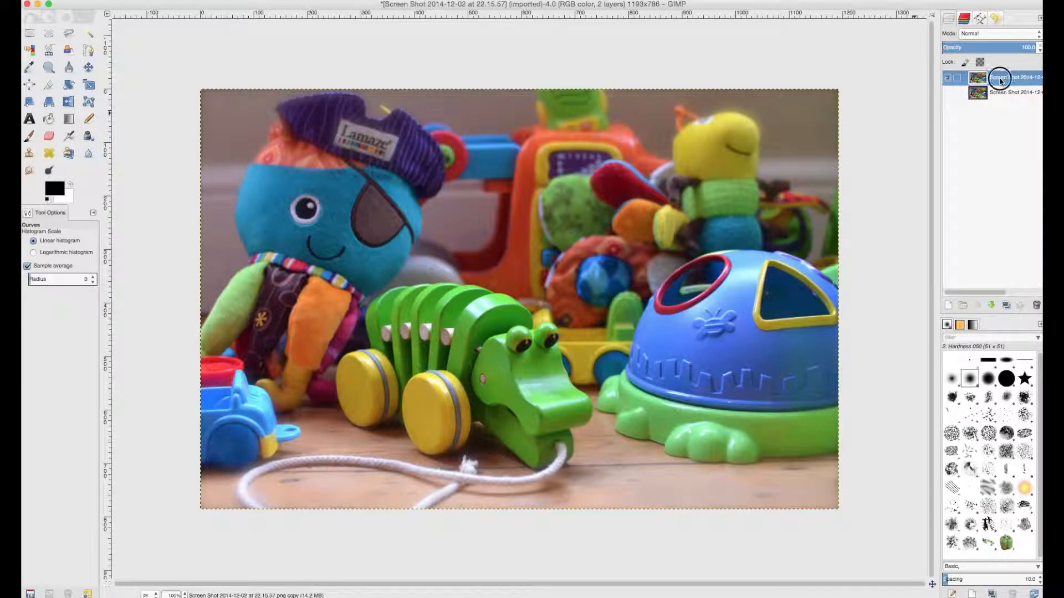
left_click(1006, 306)
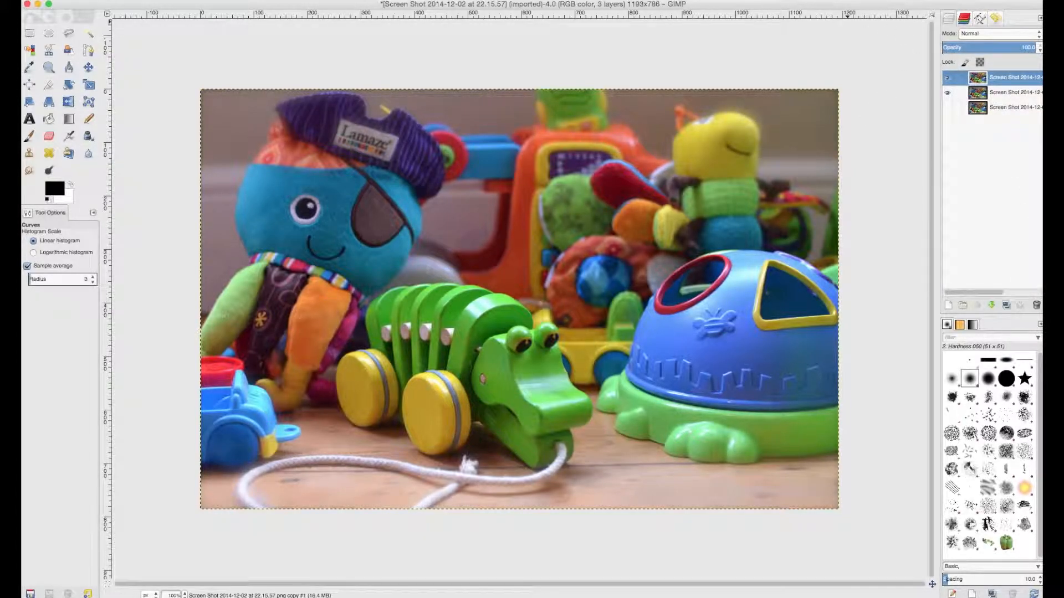
left_click(80, 1)
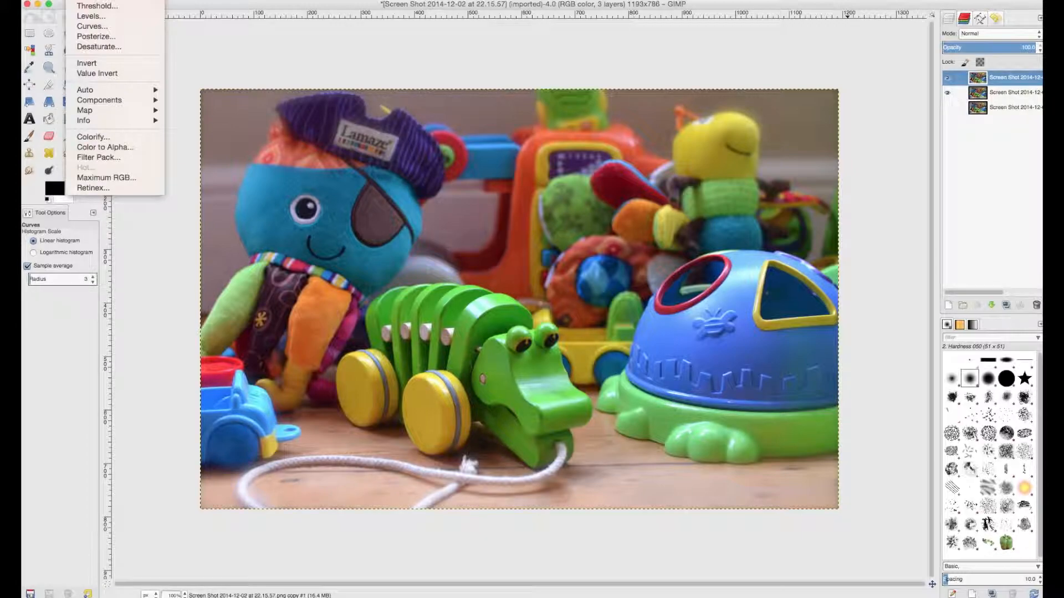
left_click(103, 1)
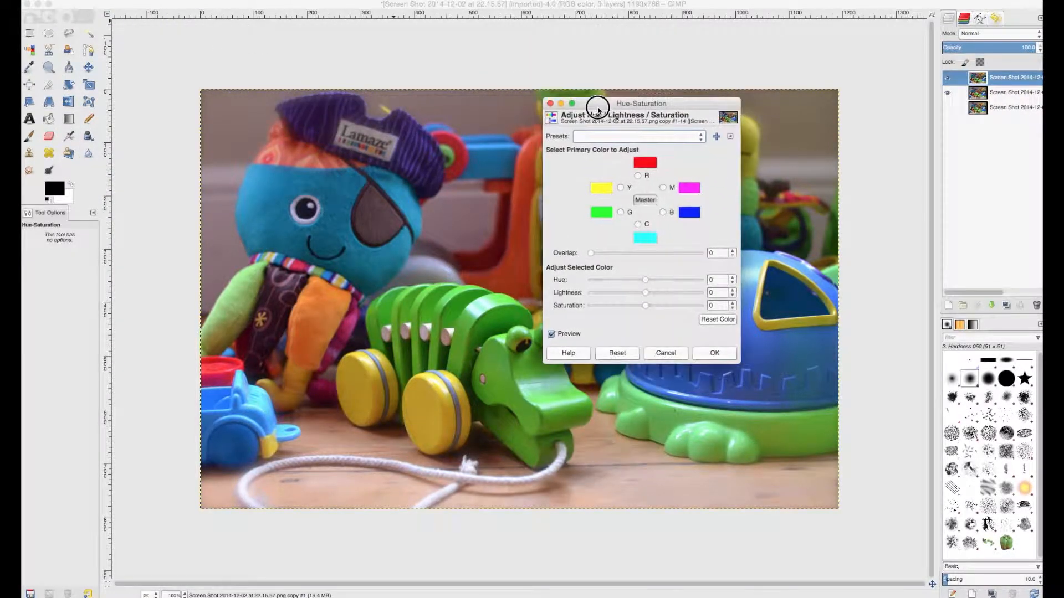
left_click_drag(649, 311, 541, 317)
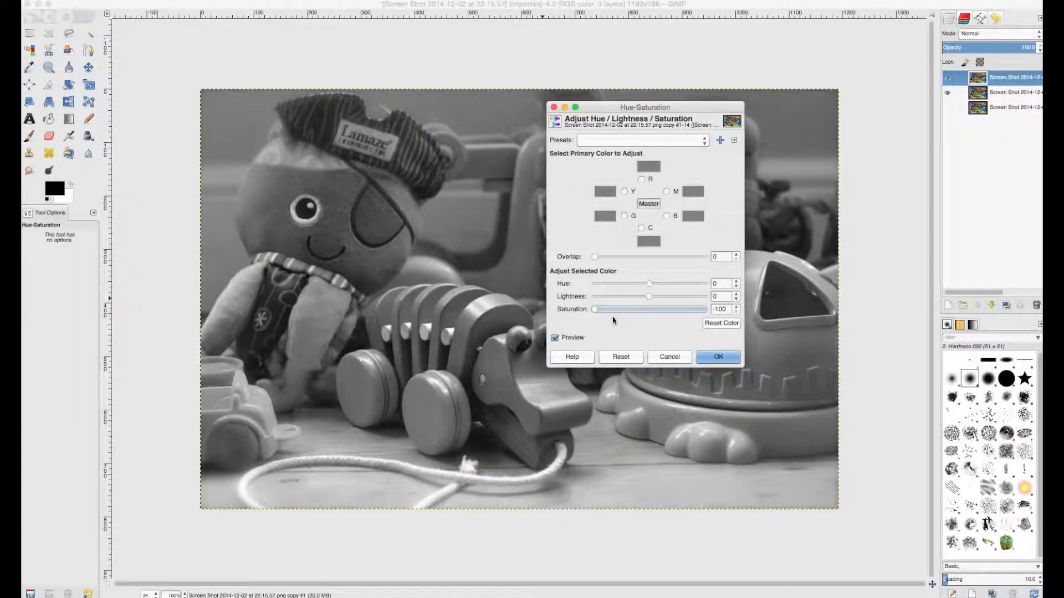
left_click(715, 357)
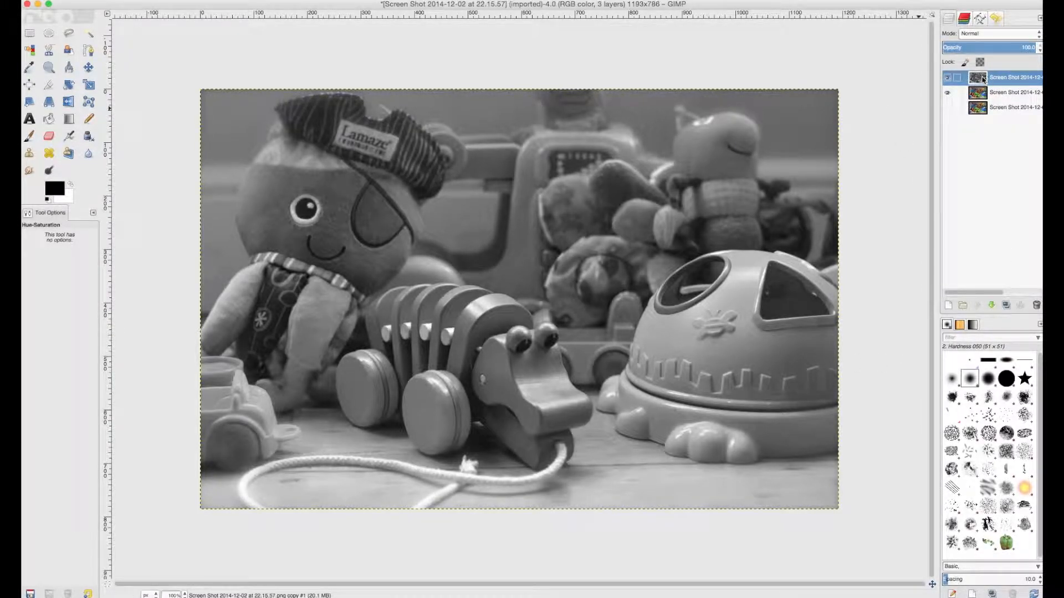
Step: Add a White (full opacity) layer mask to the desaturated top layer
right_click(1002, 80)
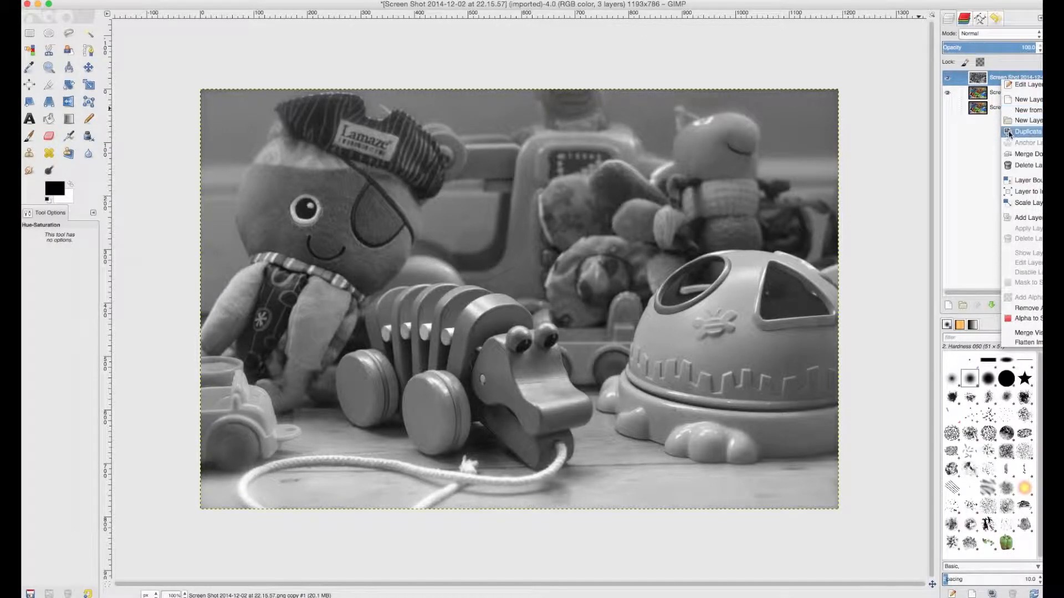
left_click(1016, 218)
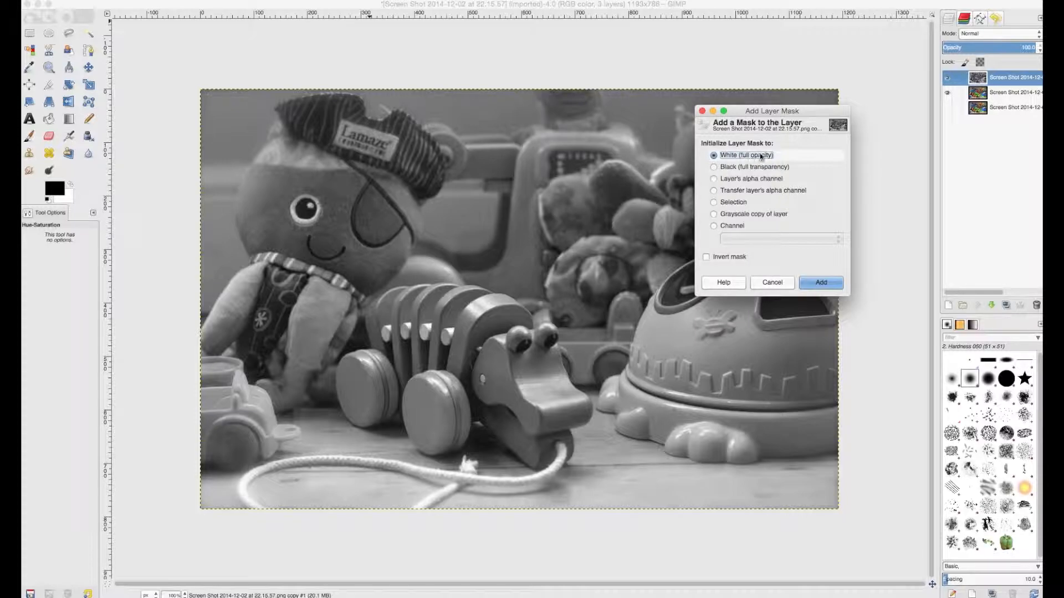
left_click(815, 284)
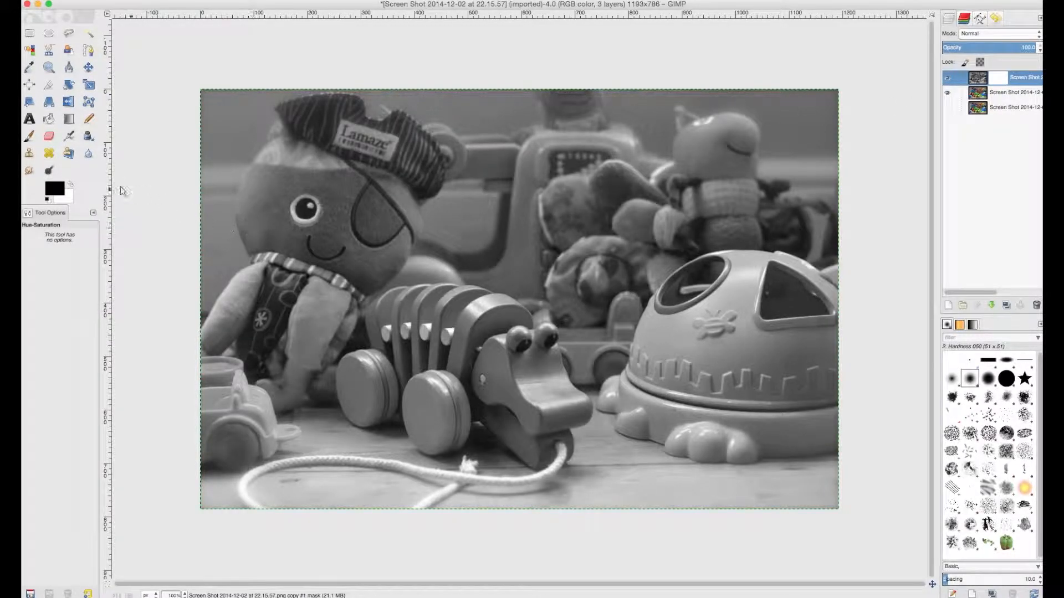
Step: Paint black on the layer mask with a Paintbrush of size 42.20 over the toy crocodile's ribbed body and the side of its head
left_click(29, 136)
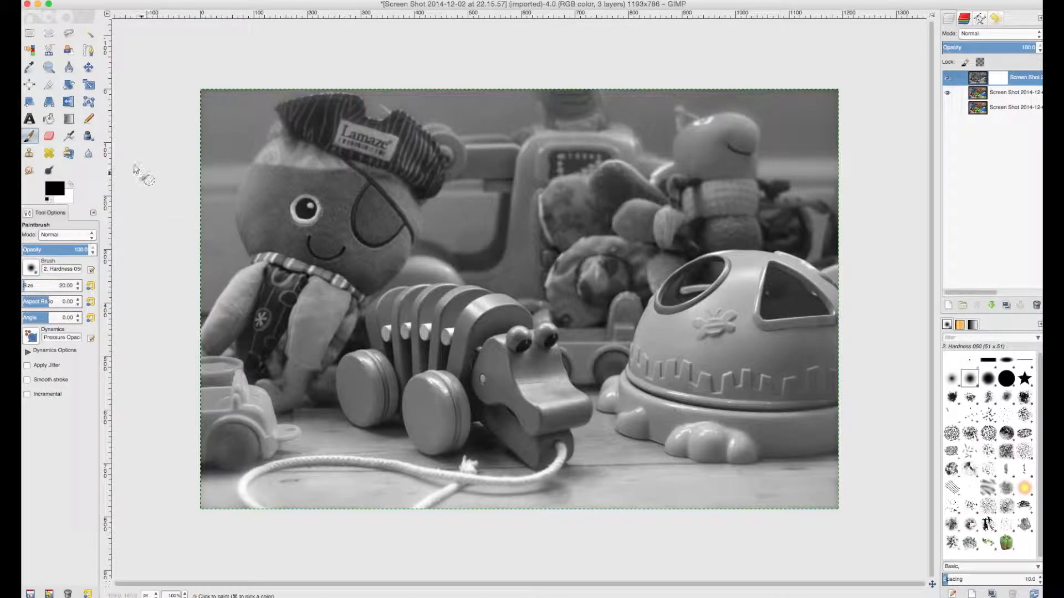
left_click(49, 67)
left_click_drag(401, 332, 614, 486)
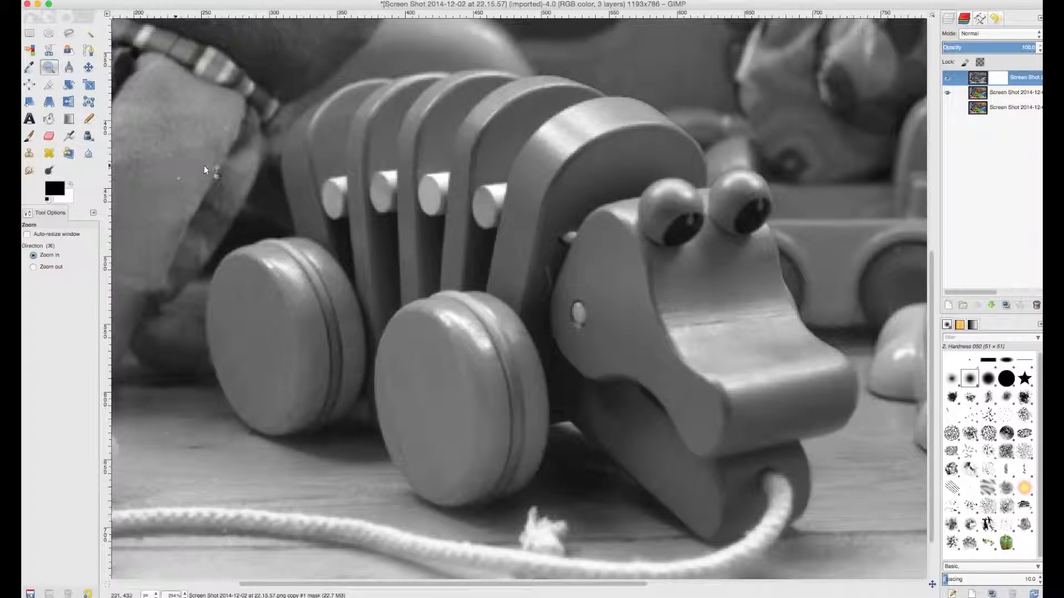
left_click(32, 138)
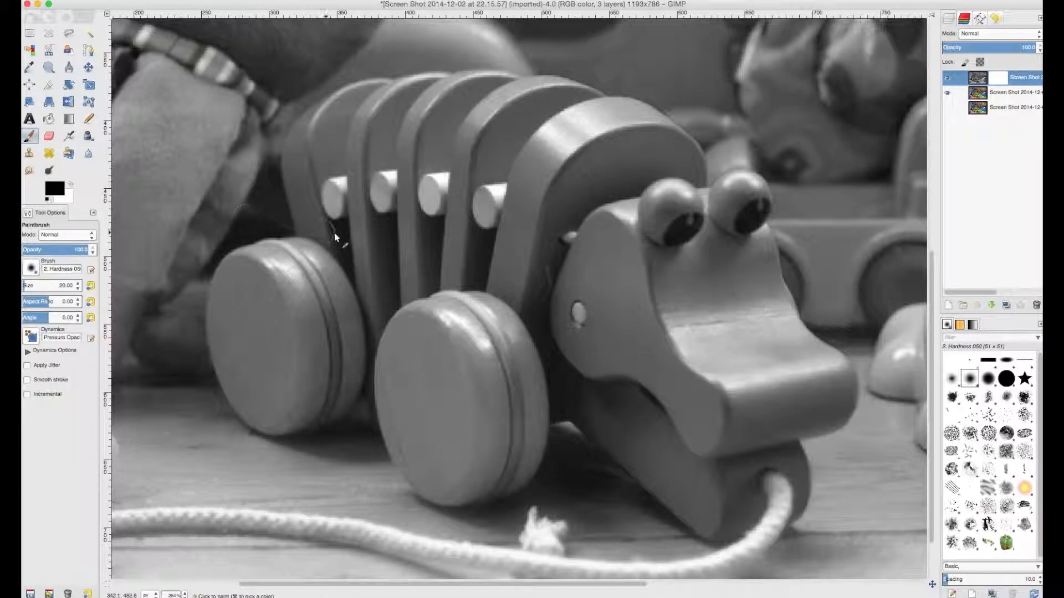
left_click_drag(28, 285, 36, 285)
mouse_move(481, 203)
left_mouse_down()
mouse_move(506, 281)
mouse_move(536, 254)
mouse_move(497, 198)
mouse_move(543, 199)
mouse_move(568, 167)
mouse_move(484, 139)
mouse_move(564, 158)
mouse_move(495, 133)
mouse_move(506, 179)
mouse_move(377, 155)
mouse_move(388, 138)
mouse_move(378, 205)
mouse_move(446, 205)
mouse_move(489, 222)
mouse_move(428, 296)
mouse_move(426, 347)
mouse_move(520, 354)
mouse_move(512, 364)
mouse_move(586, 331)
mouse_move(647, 248)
mouse_move(637, 197)
mouse_move(582, 215)
left_mouse_up()
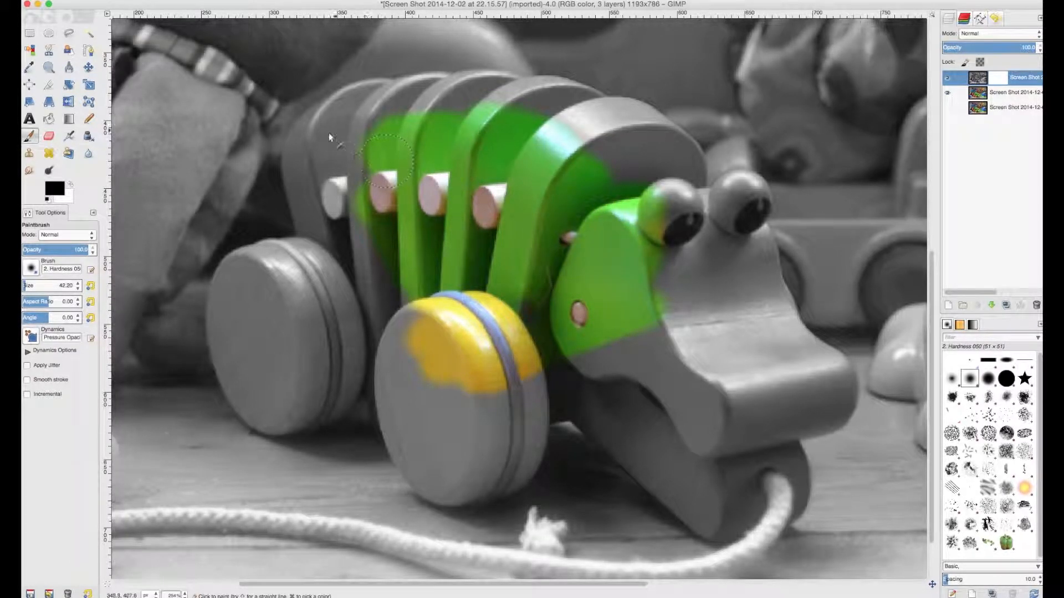
mouse_move(325, 136)
left_mouse_down()
mouse_move(309, 191)
mouse_move(338, 242)
mouse_move(351, 138)
mouse_move(315, 188)
mouse_move(344, 247)
mouse_move(373, 238)
mouse_move(388, 319)
left_mouse_up()
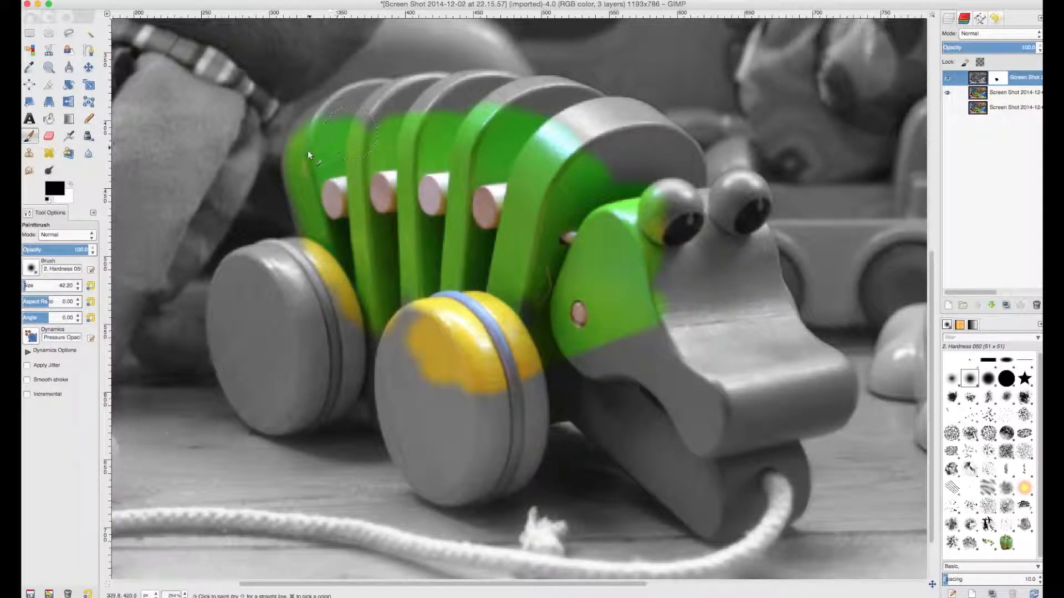
mouse_move(312, 139)
left_mouse_down()
mouse_move(403, 94)
mouse_move(368, 121)
mouse_move(451, 94)
mouse_move(547, 105)
mouse_move(621, 134)
mouse_move(662, 172)
mouse_move(586, 150)
mouse_move(626, 156)
mouse_move(614, 263)
mouse_move(648, 324)
mouse_move(702, 378)
mouse_move(704, 363)
mouse_move(637, 369)
mouse_move(607, 353)
mouse_move(588, 364)
mouse_move(610, 387)
left_mouse_up()
Step: Paint black on the mask over both yellow wheels and along the crocodile's snout and lower jaw
mouse_move(279, 280)
left_mouse_down()
mouse_move(268, 328)
mouse_move(333, 335)
left_mouse_up()
mouse_move(221, 305)
left_mouse_down()
mouse_move(252, 266)
mouse_move(316, 255)
mouse_move(241, 317)
left_mouse_up()
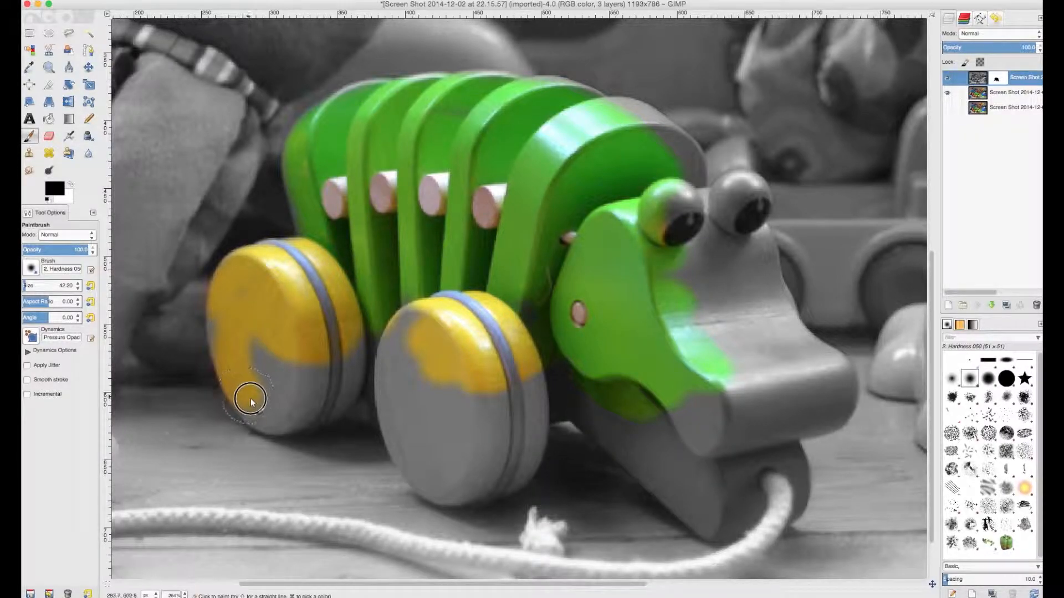
mouse_move(273, 415)
left_mouse_down()
mouse_move(325, 405)
mouse_move(349, 384)
mouse_move(360, 345)
mouse_move(306, 379)
mouse_move(312, 350)
mouse_move(275, 334)
mouse_move(259, 355)
mouse_move(280, 377)
mouse_move(243, 326)
left_mouse_up()
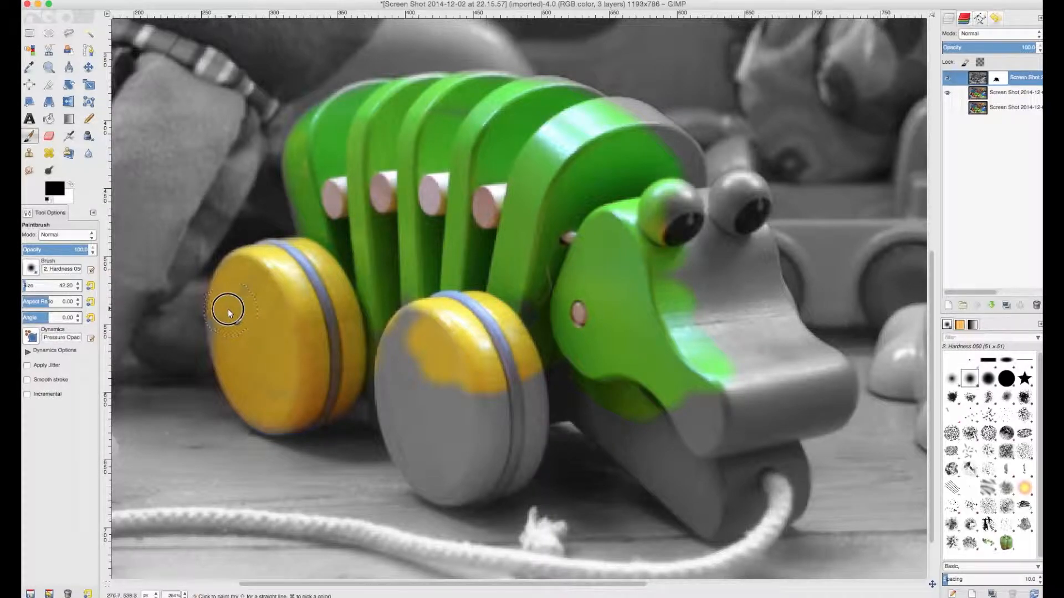
mouse_move(439, 319)
left_mouse_down()
mouse_move(409, 360)
mouse_move(424, 326)
mouse_move(400, 372)
mouse_move(410, 427)
mouse_move(401, 368)
mouse_move(400, 395)
left_mouse_up()
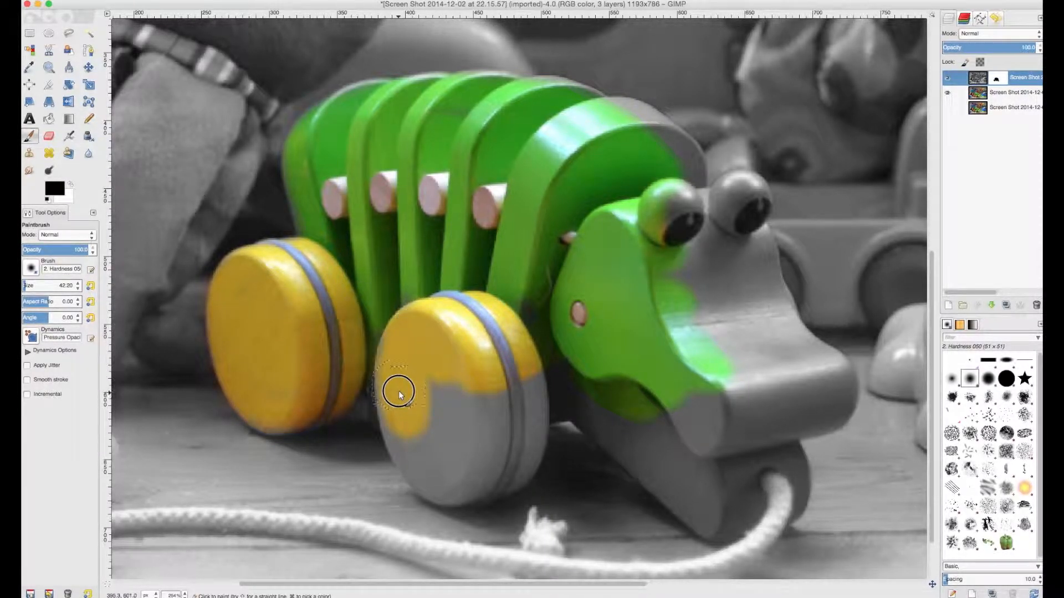
mouse_move(403, 448)
left_mouse_down()
mouse_move(425, 479)
mouse_move(456, 476)
mouse_move(449, 426)
mouse_move(462, 427)
mouse_move(475, 394)
mouse_move(457, 376)
mouse_move(489, 438)
mouse_move(503, 435)
mouse_move(525, 372)
mouse_move(523, 450)
mouse_move(502, 476)
mouse_move(455, 489)
mouse_move(437, 471)
mouse_move(452, 405)
mouse_move(581, 379)
mouse_move(580, 366)
mouse_move(621, 402)
mouse_move(622, 437)
mouse_move(694, 493)
mouse_move(699, 408)
mouse_move(688, 439)
mouse_move(704, 458)
mouse_move(748, 469)
mouse_move(762, 457)
mouse_move(740, 367)
mouse_move(687, 310)
left_mouse_up()
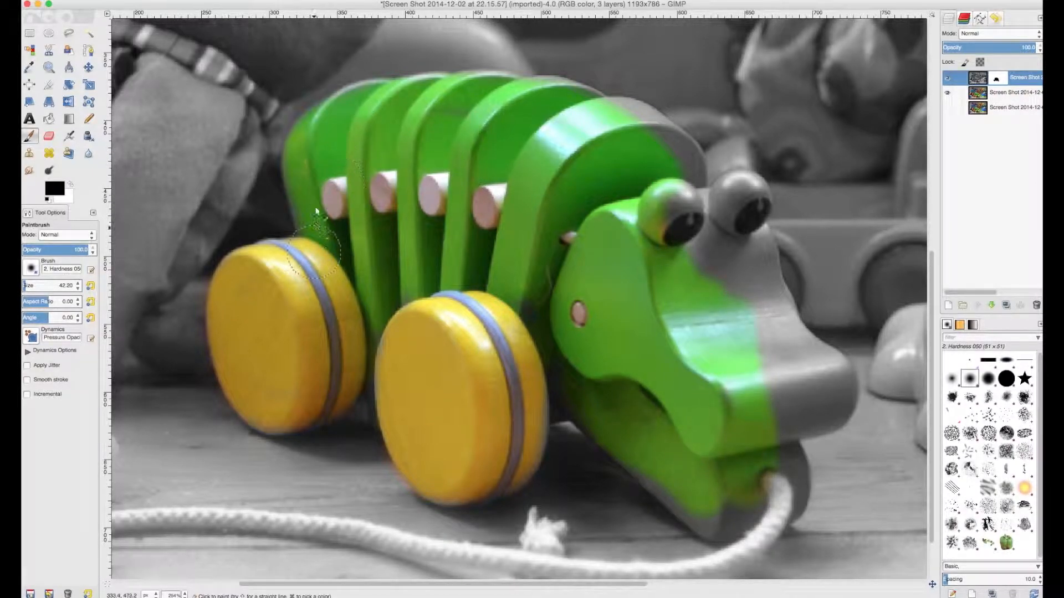
Step: Paint black on the mask over the crocodile's remaining grey areas: back edge, eyes, snout tip and lower jaw
mouse_move(512, 128)
left_mouse_down()
mouse_move(560, 102)
mouse_move(562, 126)
mouse_move(626, 122)
mouse_move(674, 152)
mouse_move(707, 207)
mouse_move(692, 245)
mouse_move(711, 270)
mouse_move(720, 271)
mouse_move(719, 219)
mouse_move(743, 192)
mouse_move(752, 274)
mouse_move(764, 288)
mouse_move(754, 270)
mouse_move(737, 274)
mouse_move(769, 340)
mouse_move(781, 321)
mouse_move(787, 344)
mouse_move(757, 310)
mouse_move(761, 363)
mouse_move(796, 394)
mouse_move(777, 406)
mouse_move(793, 422)
left_mouse_up()
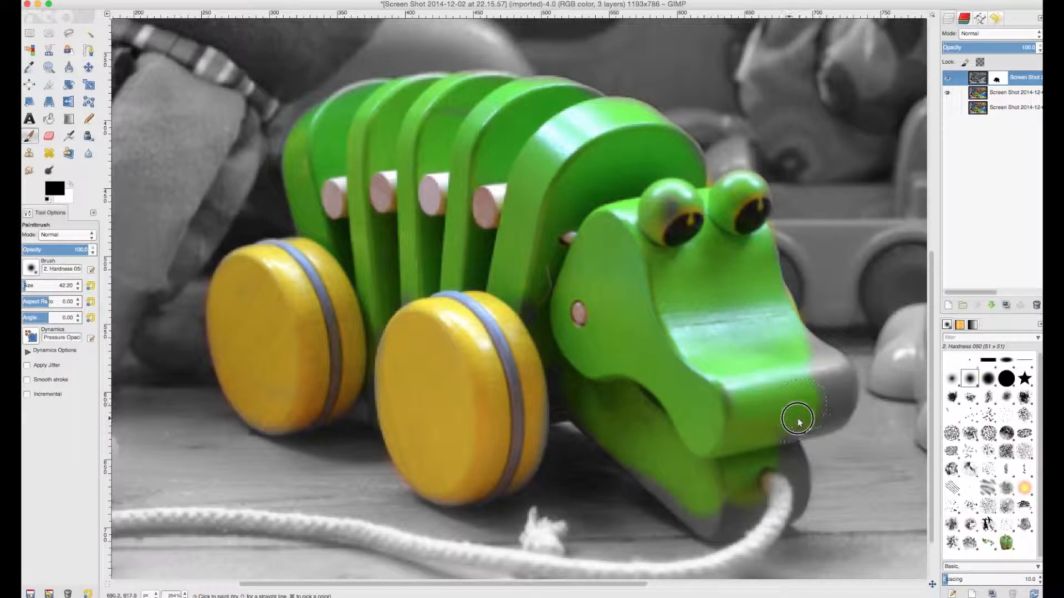
mouse_move(813, 377)
left_mouse_down()
mouse_move(800, 340)
mouse_move(832, 383)
mouse_move(831, 361)
mouse_move(836, 380)
mouse_move(803, 414)
mouse_move(774, 494)
mouse_move(718, 527)
mouse_move(641, 458)
mouse_move(579, 373)
mouse_move(685, 408)
mouse_move(600, 261)
mouse_move(667, 233)
mouse_move(659, 200)
mouse_move(611, 176)
left_mouse_up()
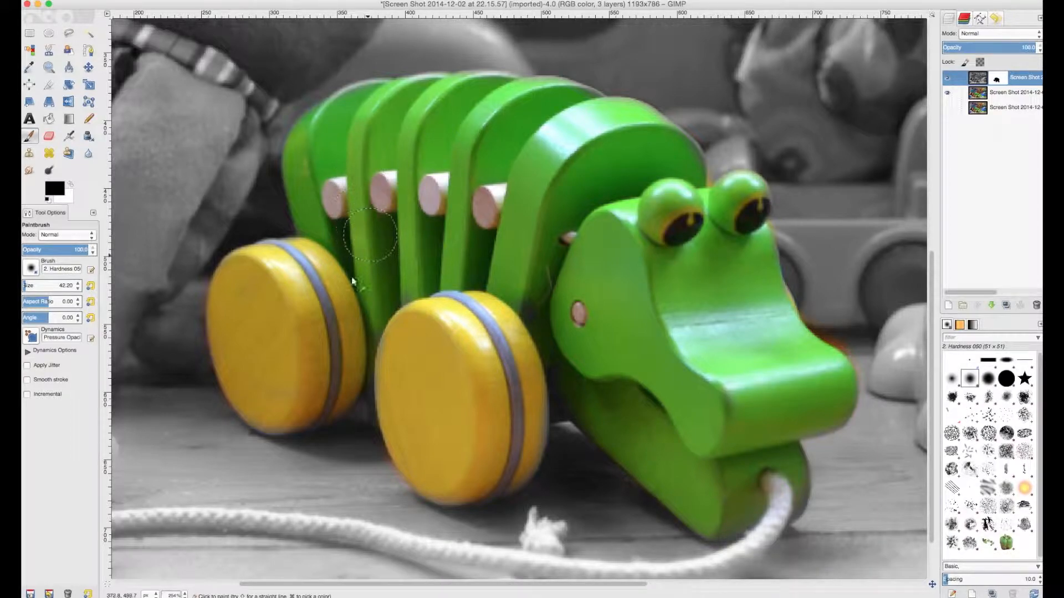
key("a")
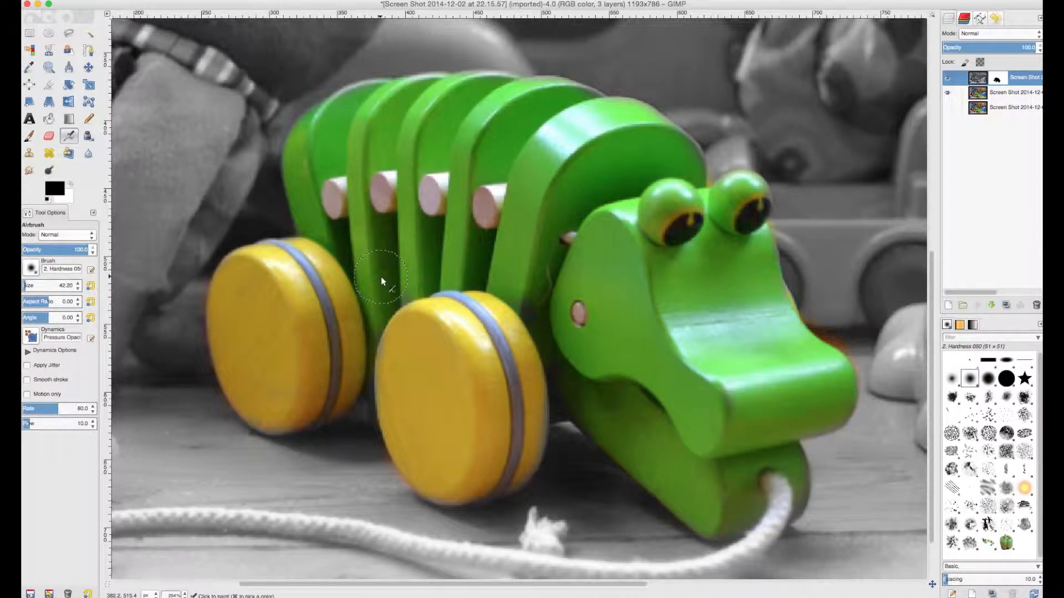
key("minus")
key("minus")
key("minus")
key("minus")
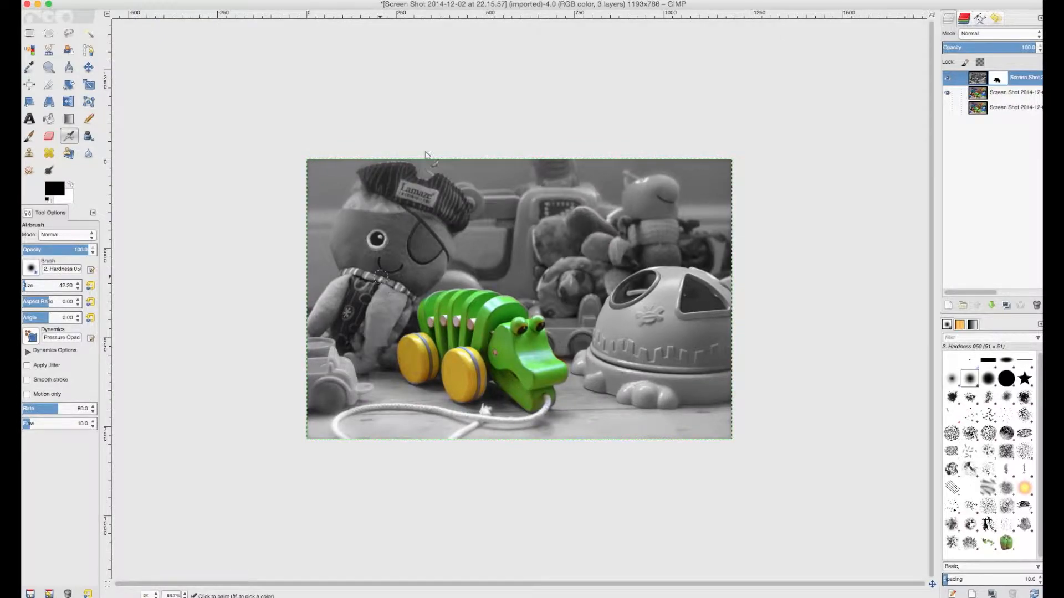
key("p")
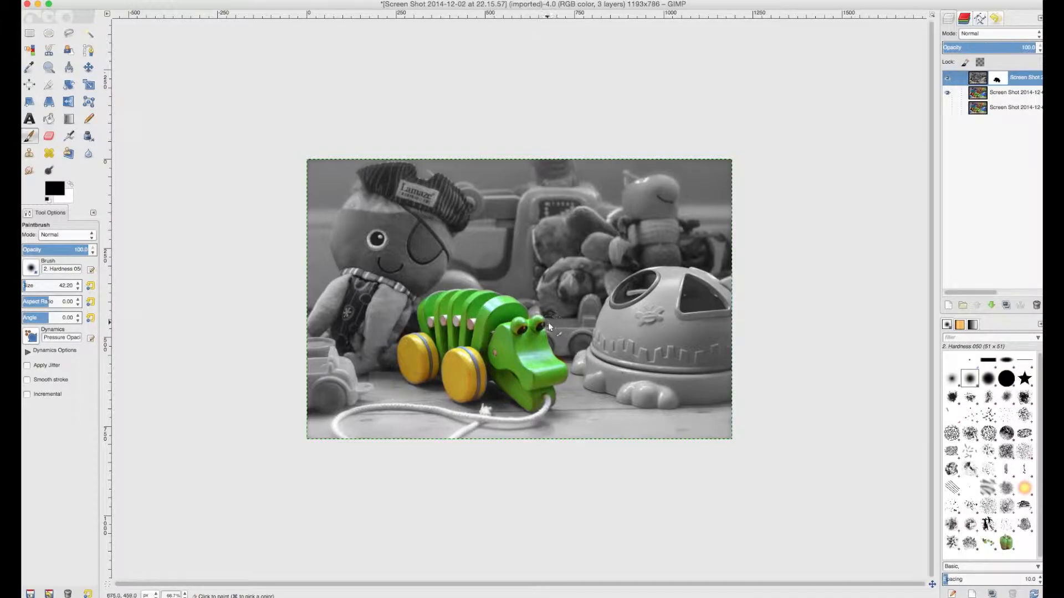
Step: Temporarily hide the middle colour layer to inspect the masked-out crocodile shape, and show the layer again
left_click(947, 94)
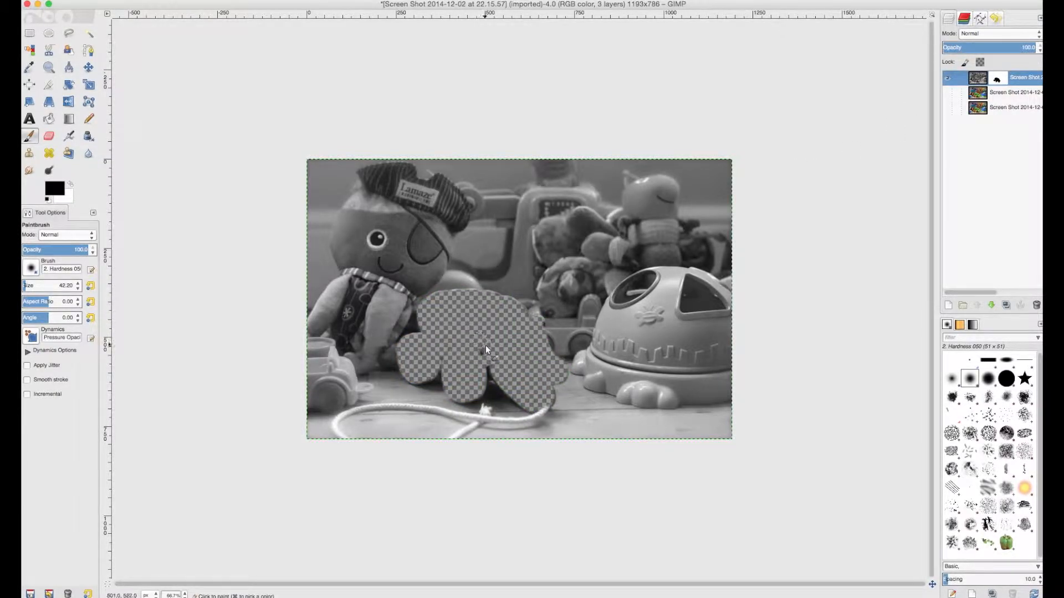
left_click_drag(468, 341, 459, 357)
left_click(948, 93)
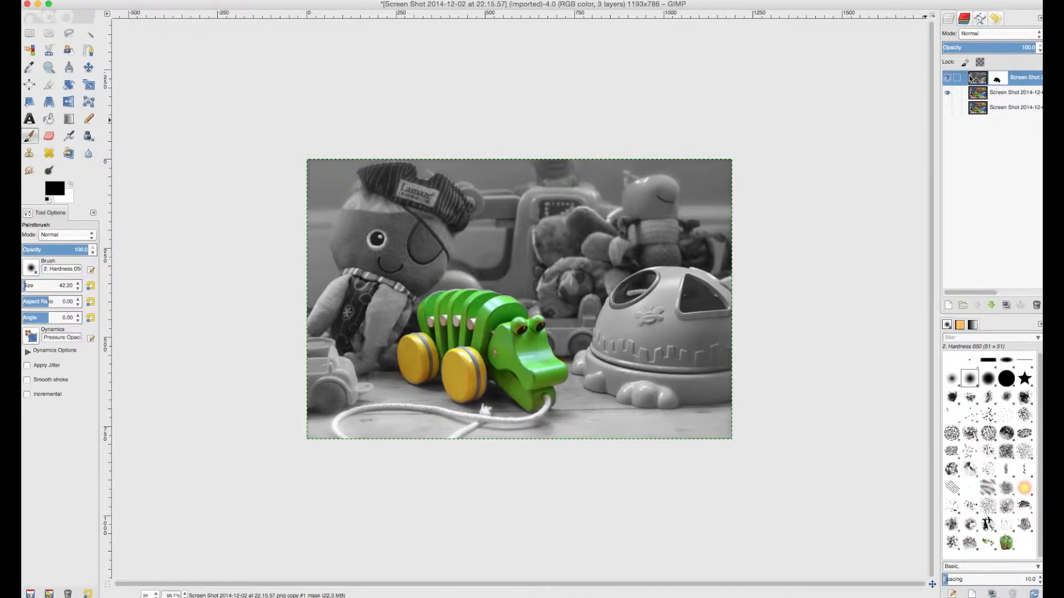
key("a")
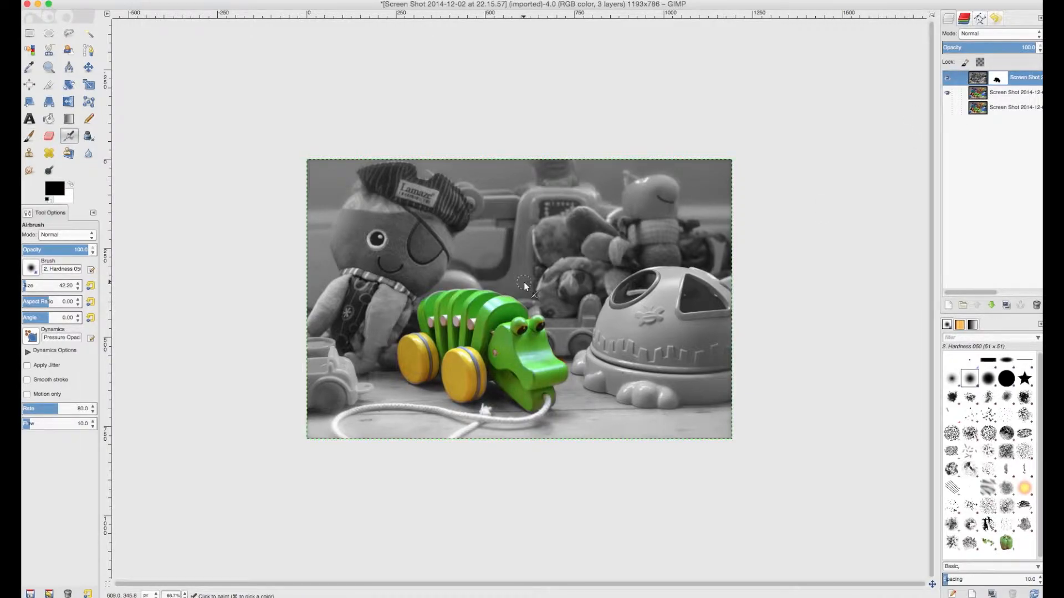
key("p")
key("a")
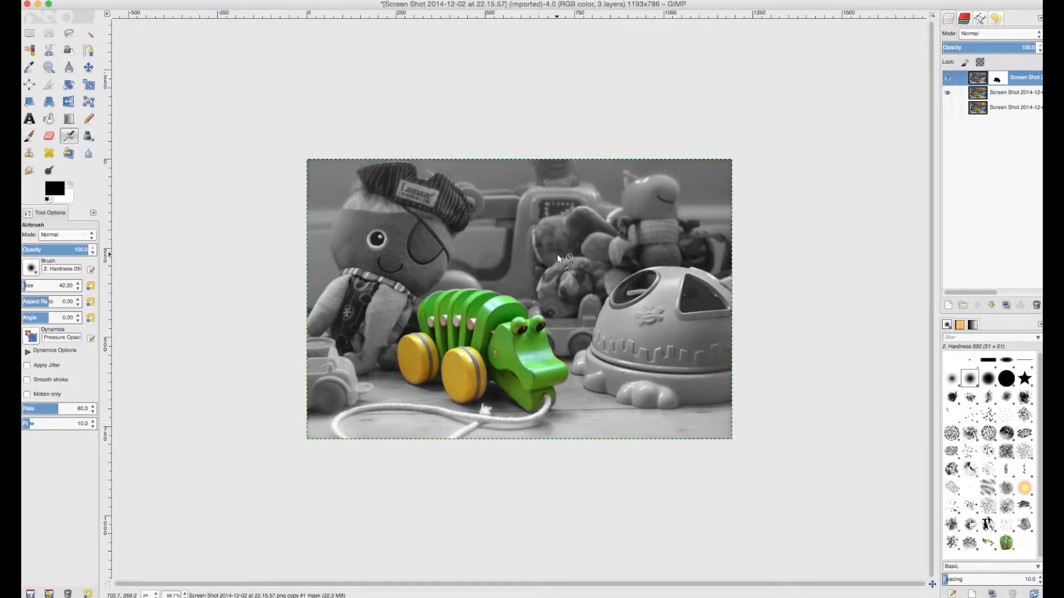